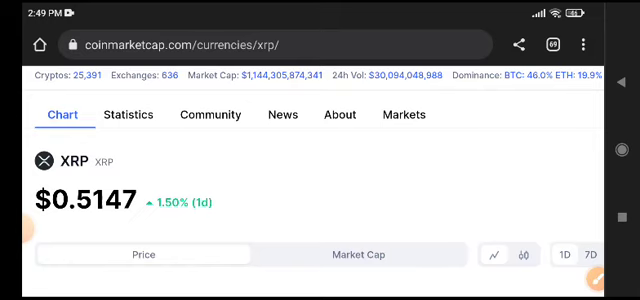
pyautogui.scroll(-1, 320, 180)
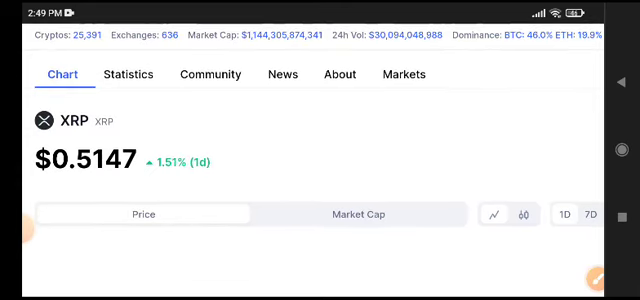
# Step: Draw a red circle around the 1.50% one-day gain beside XRP's $0.5147 price
pyautogui.click(594, 278)
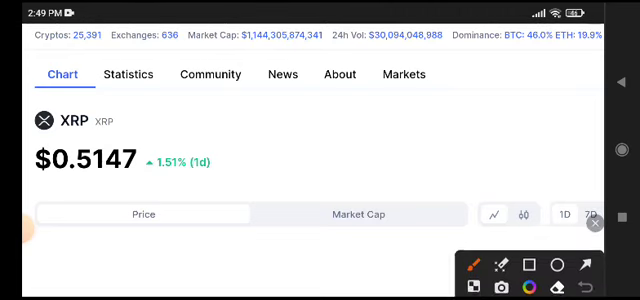
pyautogui.moveTo(200, 135); pyautogui.dragTo(230, 186)
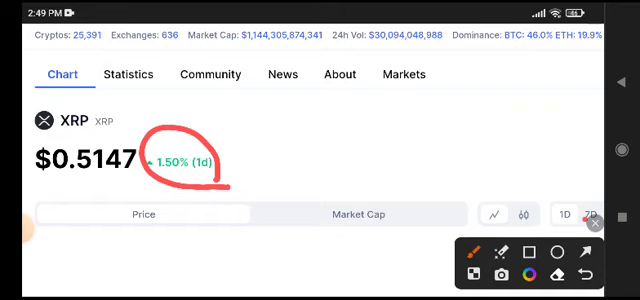
# Step: Clear the red circle, then return to the XRP Chart section showing $0.5147
pyautogui.click(593, 221)
pyautogui.scroll(-3, 320, 150)
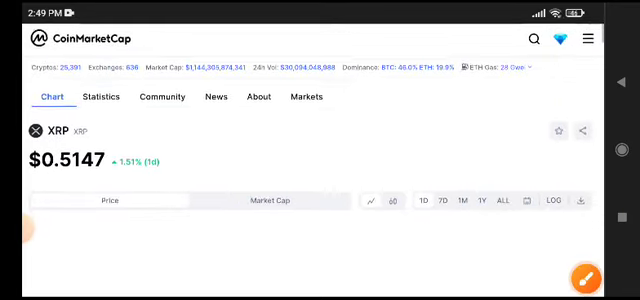
pyautogui.scroll(-3, 320, 150)
pyautogui.scroll(-3, 320, 150)
pyautogui.scroll(-3, 320, 150)
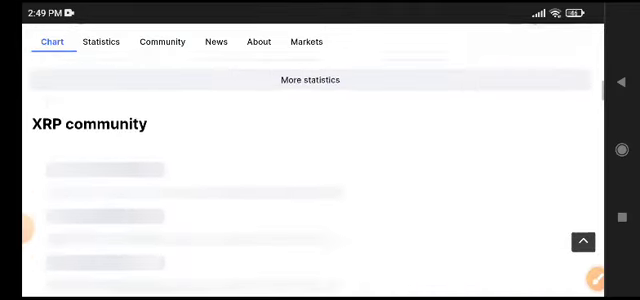
pyautogui.scroll(-3, 320, 150)
pyautogui.scroll(2, 320, 150)
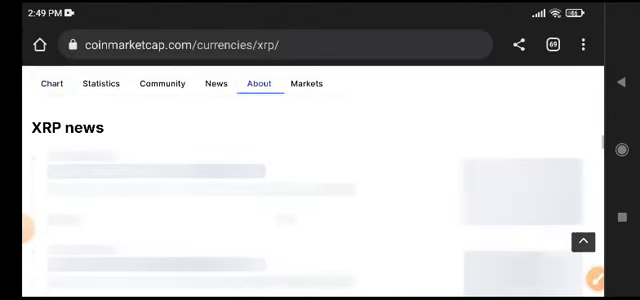
pyautogui.scroll(2, 320, 150)
pyautogui.scroll(-2, 320, 150)
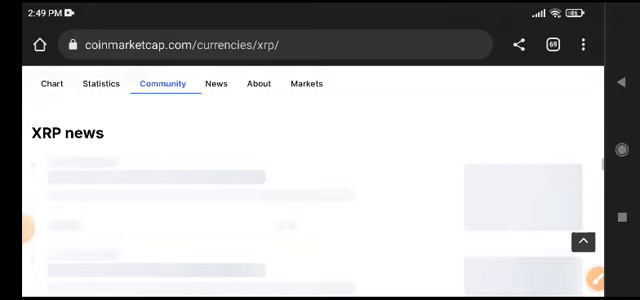
pyautogui.scroll(2, 320, 150)
pyautogui.scroll(2, 320, 150)
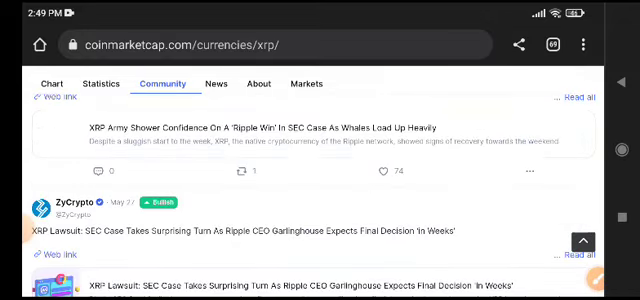
pyautogui.click(52, 83)
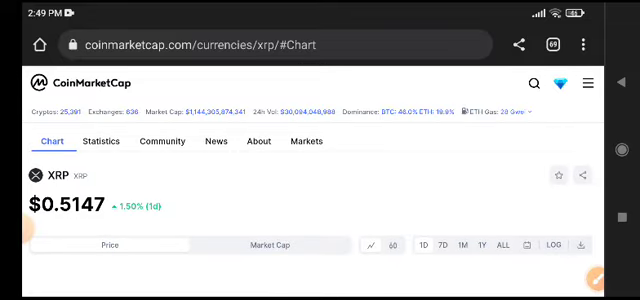
pyautogui.scroll(-2, 300, 200)
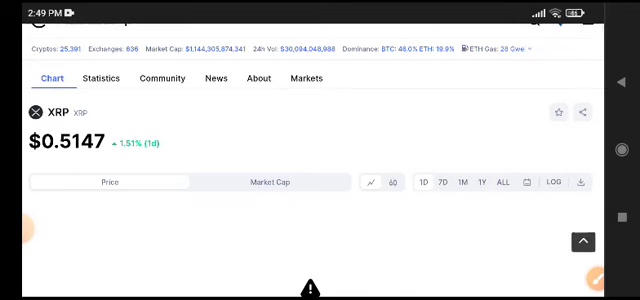
pyautogui.scroll(1, 300, 200)
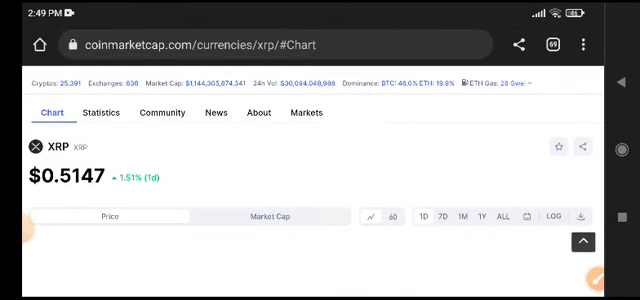
# Step: Draw a red rising arrow up past the XRP price area
pyautogui.click(593, 278)
pyautogui.moveTo(305, 247); pyautogui.dragTo(419, 188)
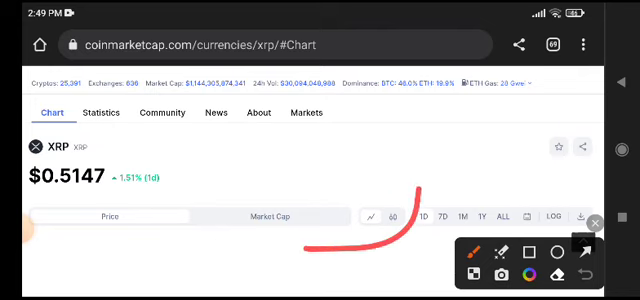
pyautogui.moveTo(375, 183); pyautogui.dragTo(440, 215)
# Step: Write the .53 target beside the arrow, then wipe the sketch away
pyautogui.moveTo(450, 125); pyautogui.dragTo(455, 128)
pyautogui.moveTo(480, 108); pyautogui.dragTo(465, 175)
pyautogui.moveTo(515, 100)
pyautogui.mouseDown()
pyautogui.moveTo(550, 150)
pyautogui.moveTo(512, 170)
pyautogui.mouseUp()
pyautogui.click(450, 175)
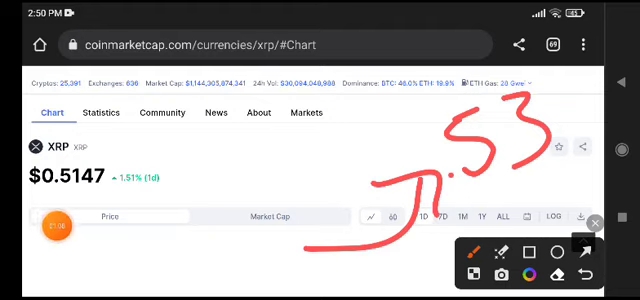
pyautogui.click(595, 222)
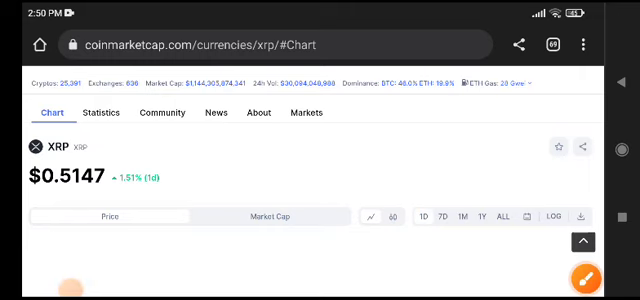
pyautogui.scroll(2, 300, 180)
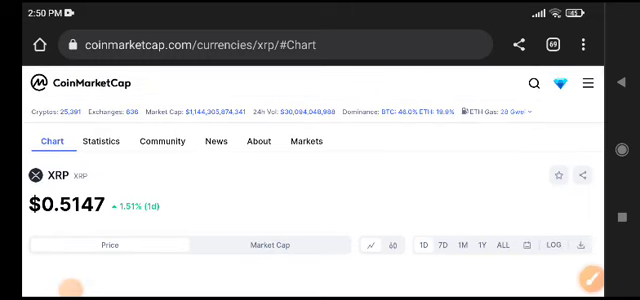